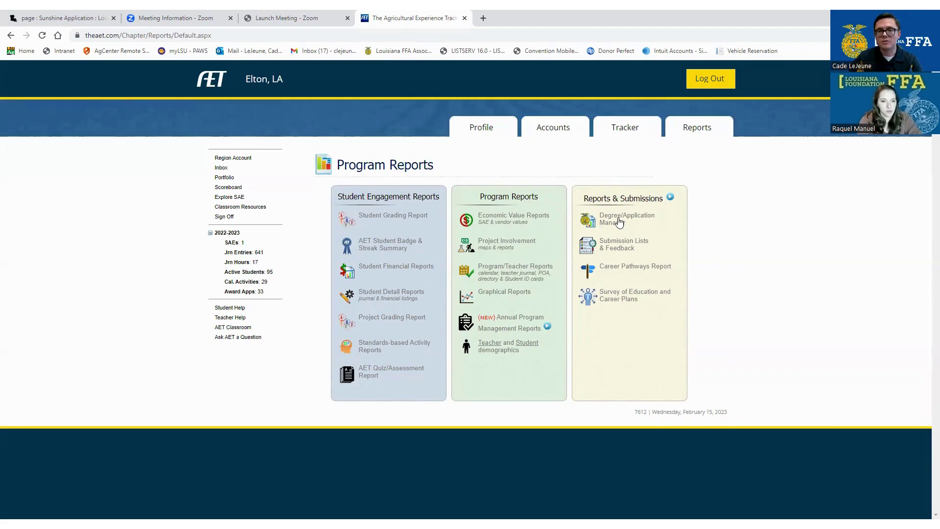
- Open the Degree/Application Manager and examine the list of existing applications and the application types available for filtering
click(619, 222)
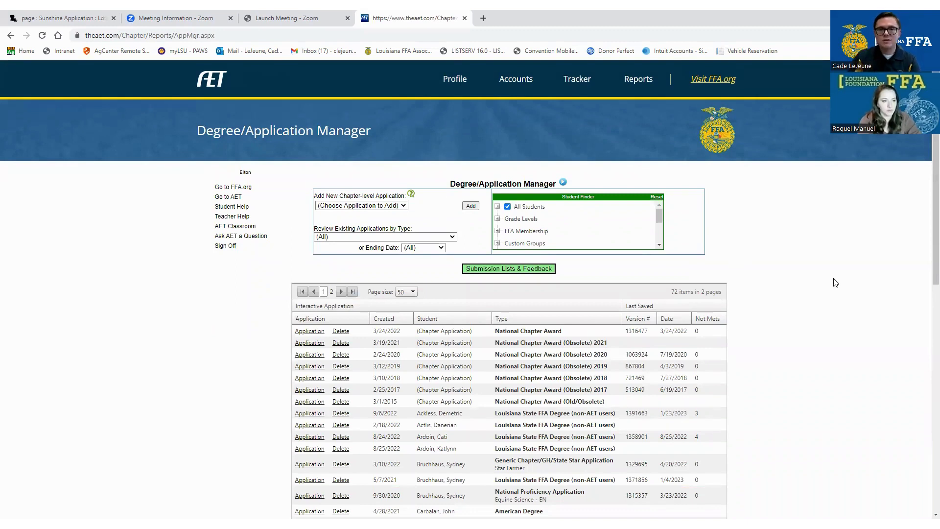
scroll(546, 303, down, 2)
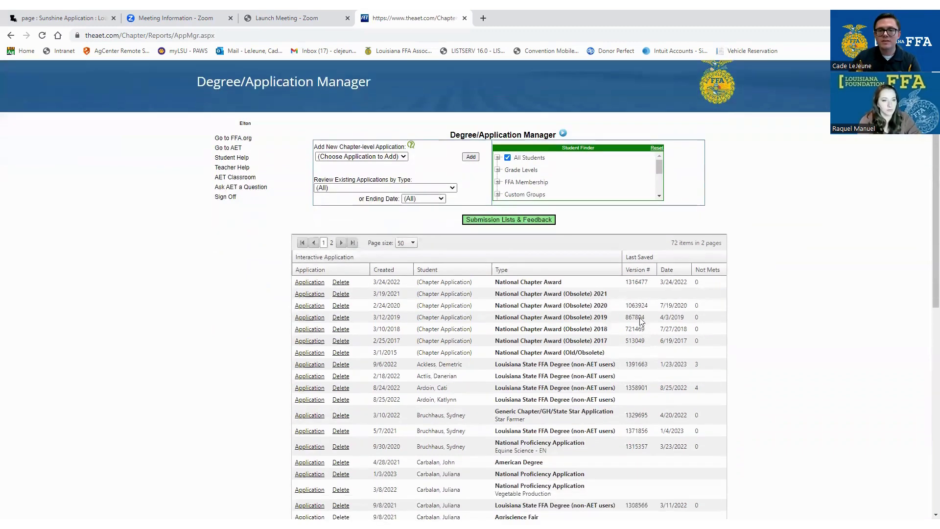
scroll(546, 303, down, 6)
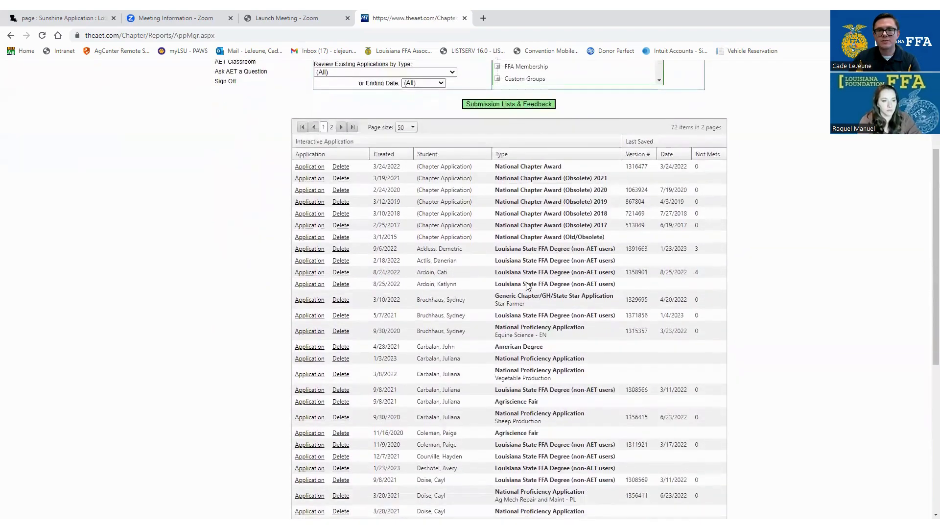
scroll(526, 285, down, 2)
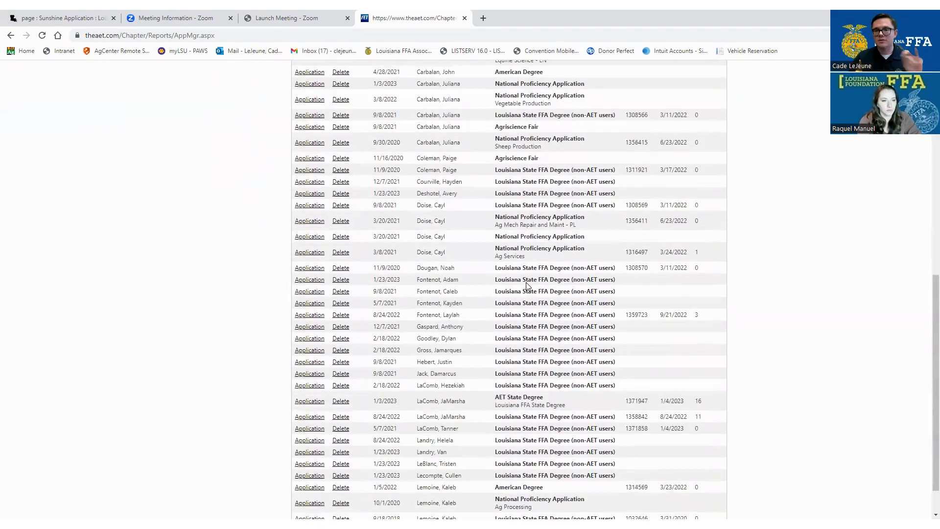
scroll(527, 286, down, 1)
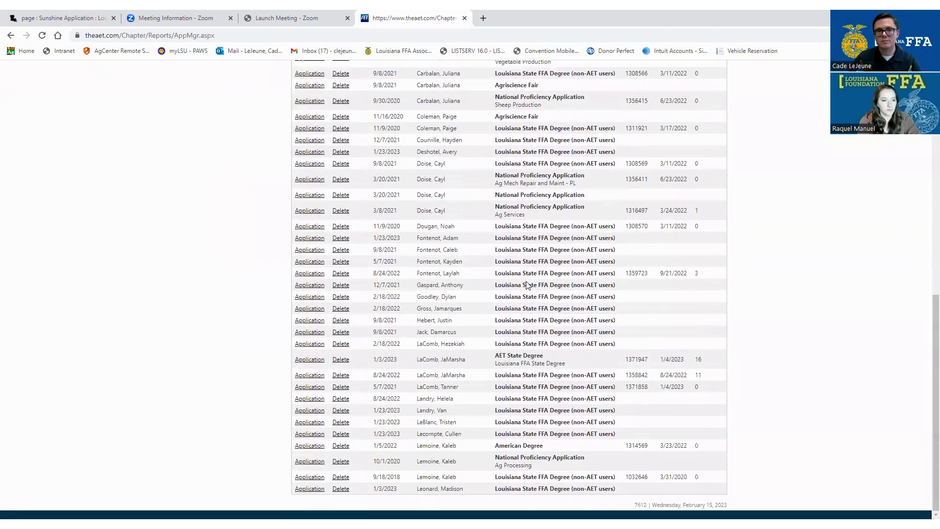
scroll(527, 286, up, 2)
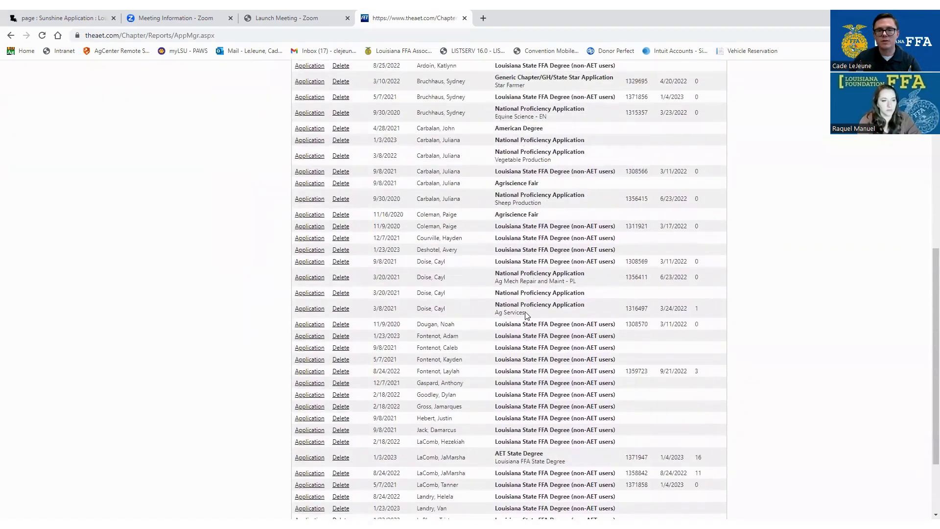
scroll(526, 314, up, 5)
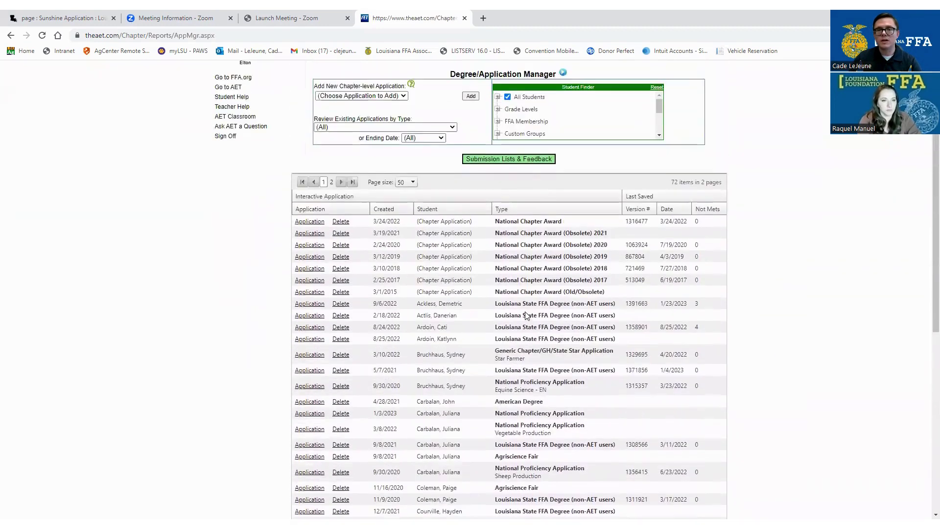
scroll(526, 315, up, 1)
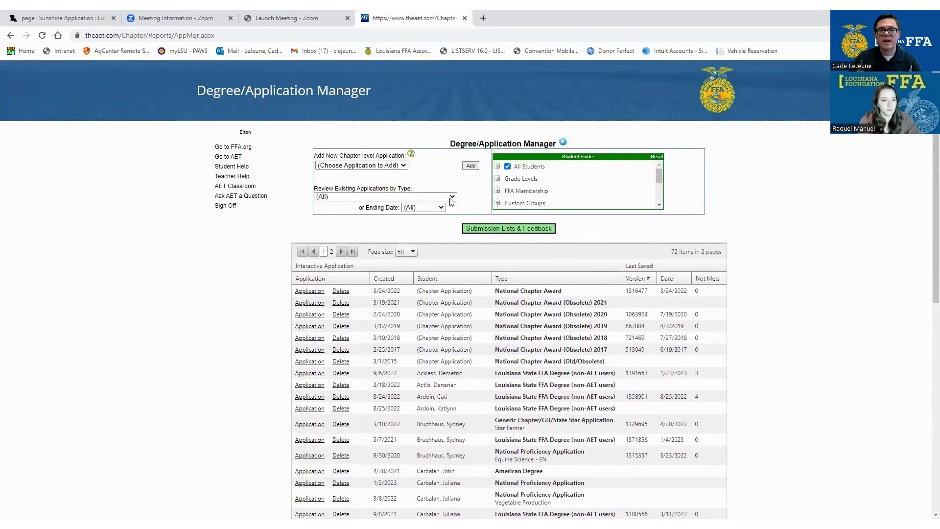
click(451, 197)
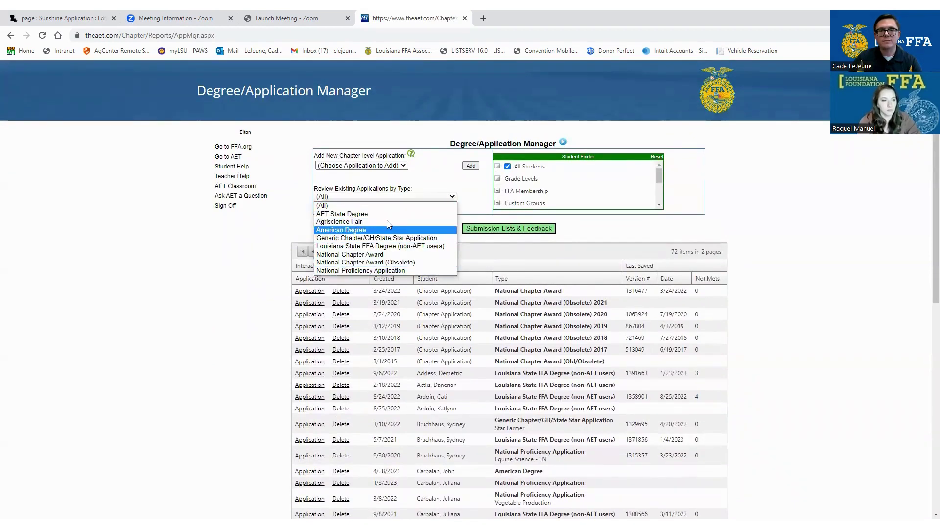
click(822, 337)
- Open the print page of the Louisiana State FFA Degree (non-AET users) application created 9/6/2022
scroll(822, 335, down, 1)
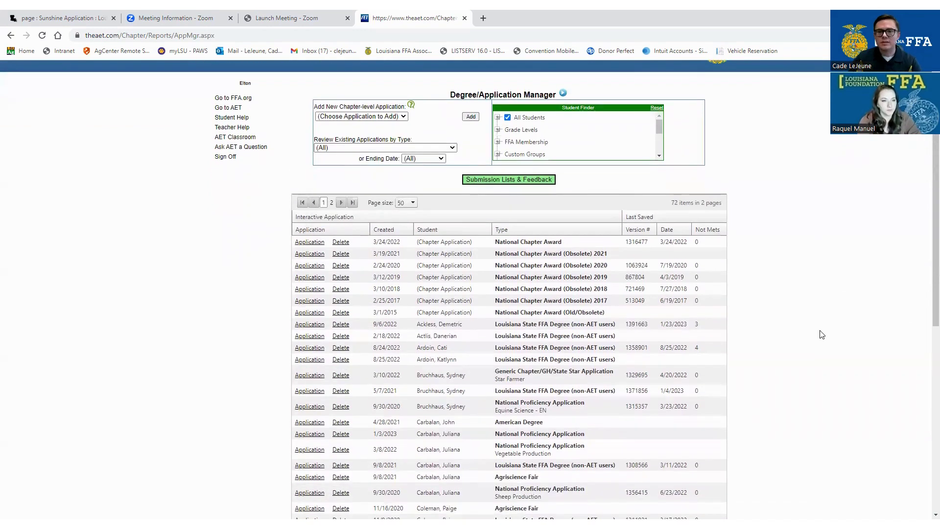
scroll(822, 335, down, 1)
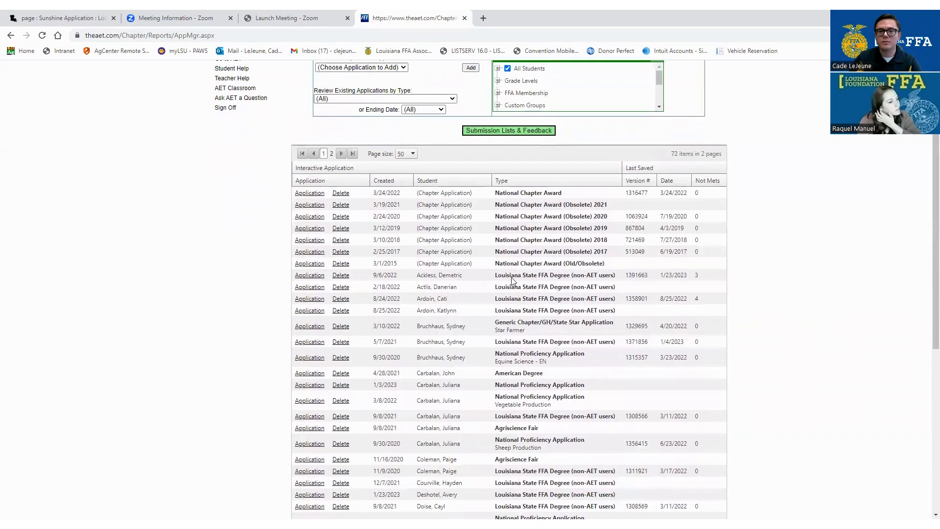
click(313, 277)
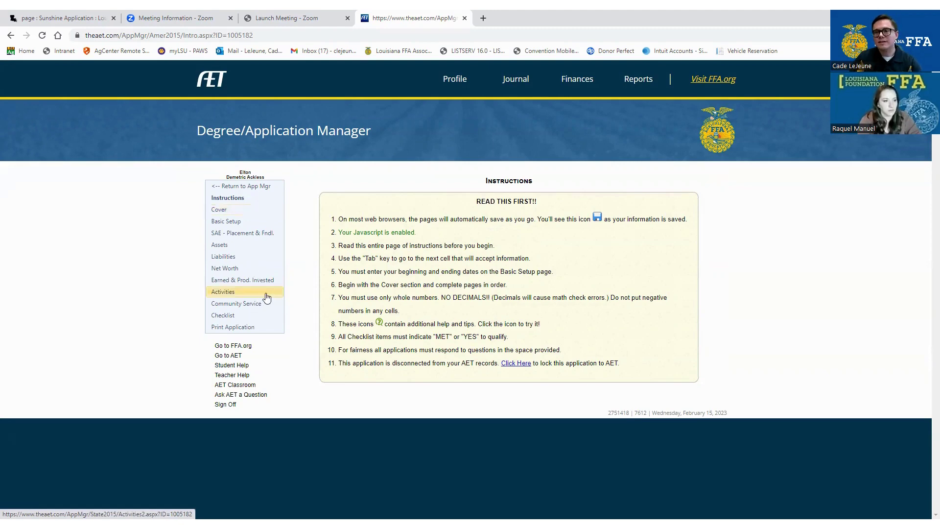
click(240, 328)
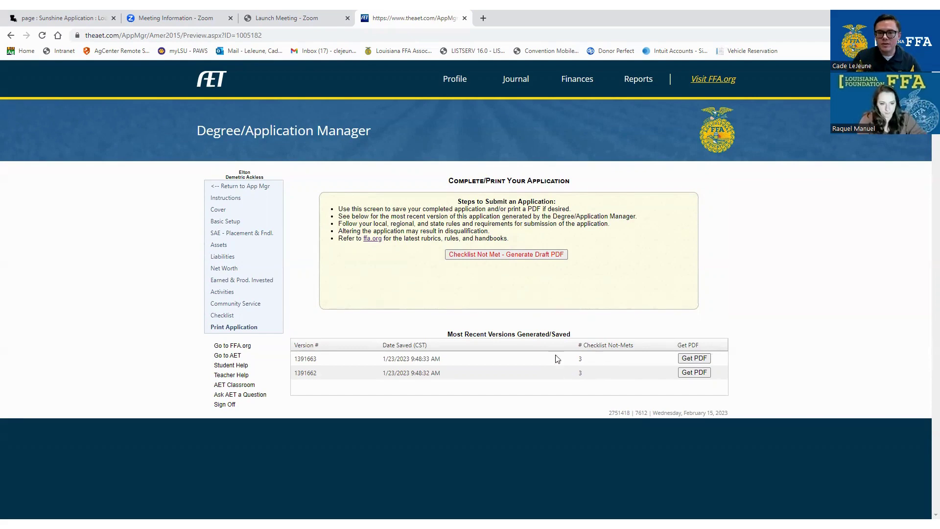
- Return to the application manager and open the print page of the Louisiana State FFA Degree application created 5/7/2021
click(266, 186)
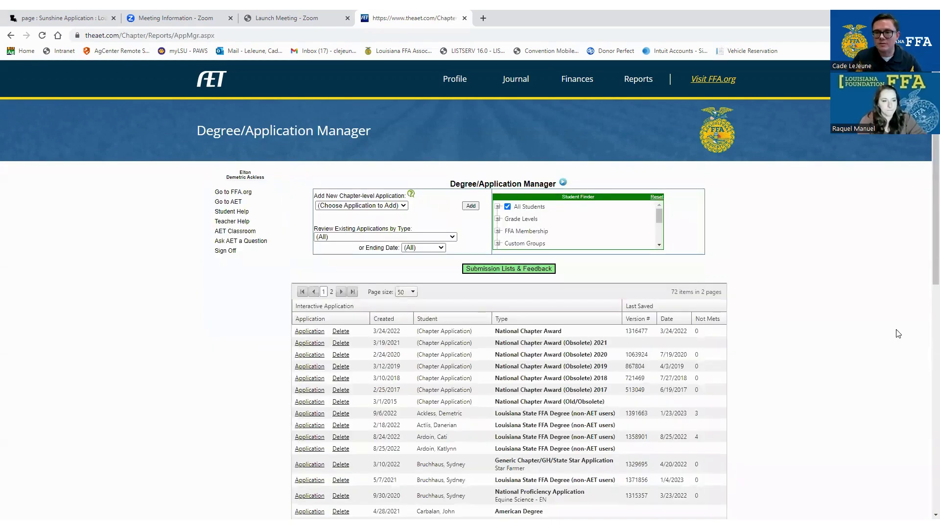
scroll(896, 333, down, 2)
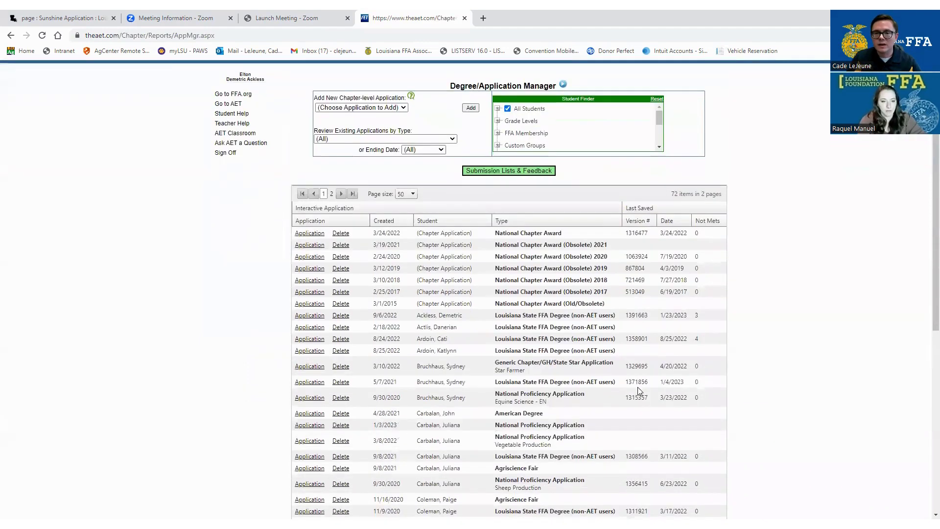
scroll(639, 390, down, 1)
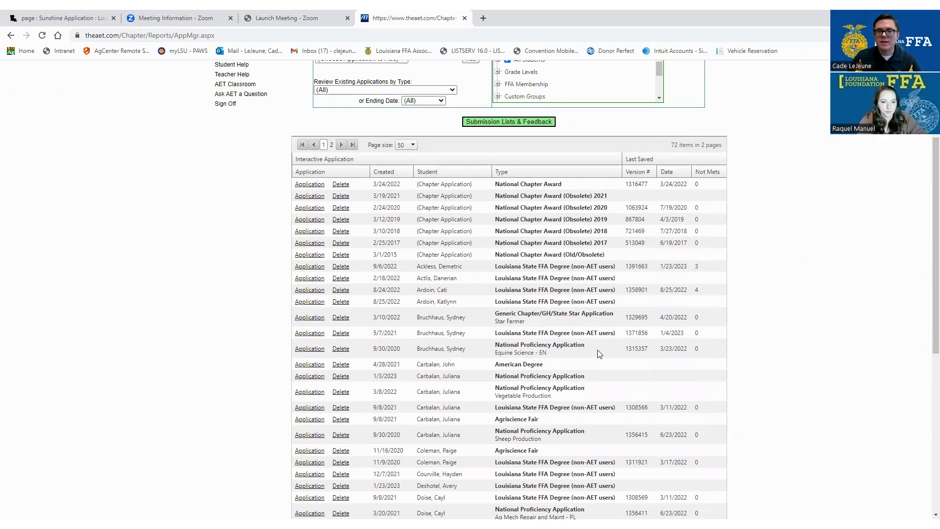
click(309, 334)
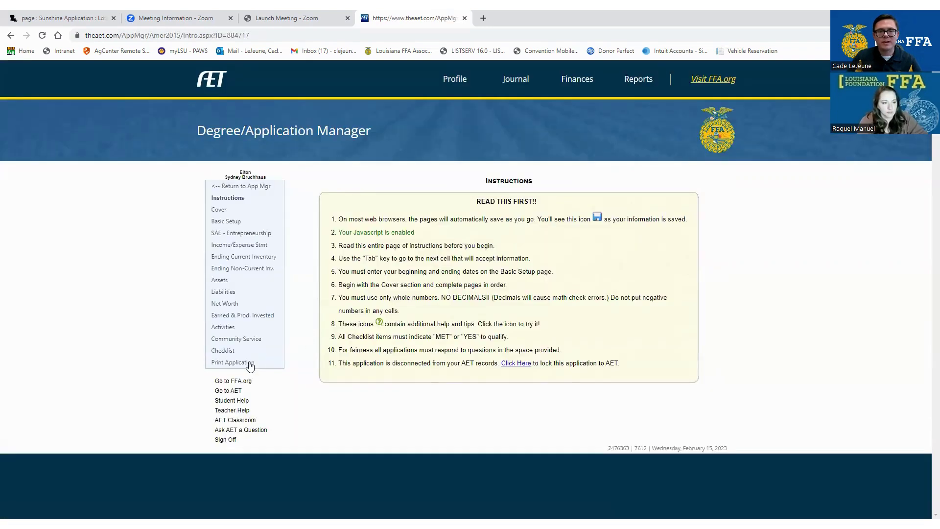
click(250, 364)
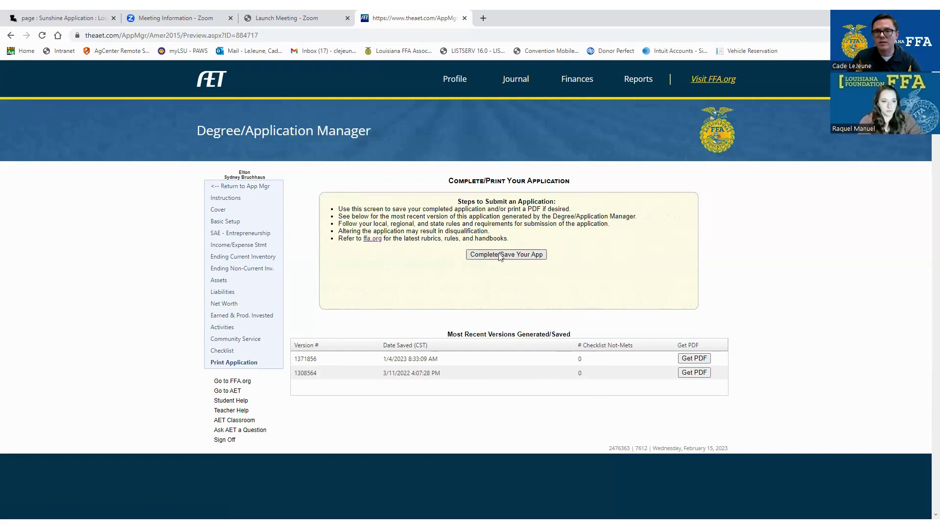
- Return to the application manager and open Submission Lists & Feedback to examine the 2022-2023 submission lists
click(260, 186)
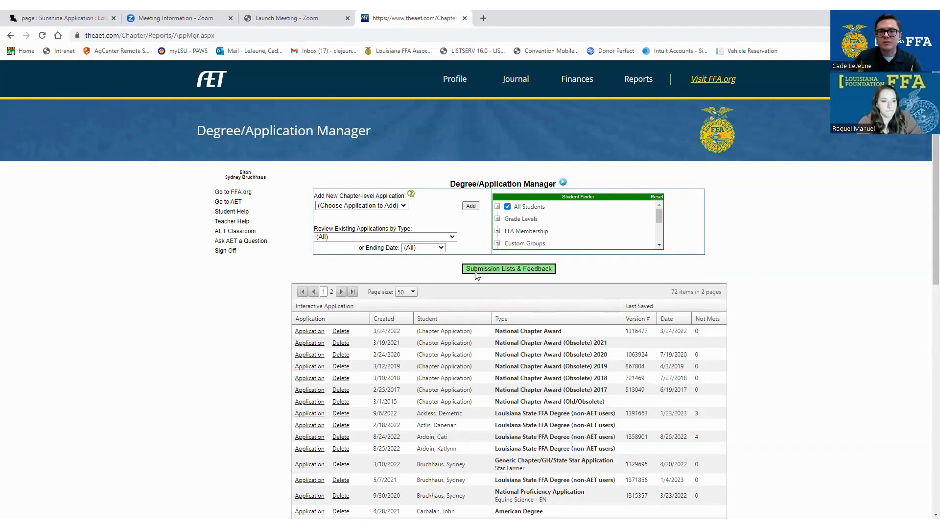
click(509, 269)
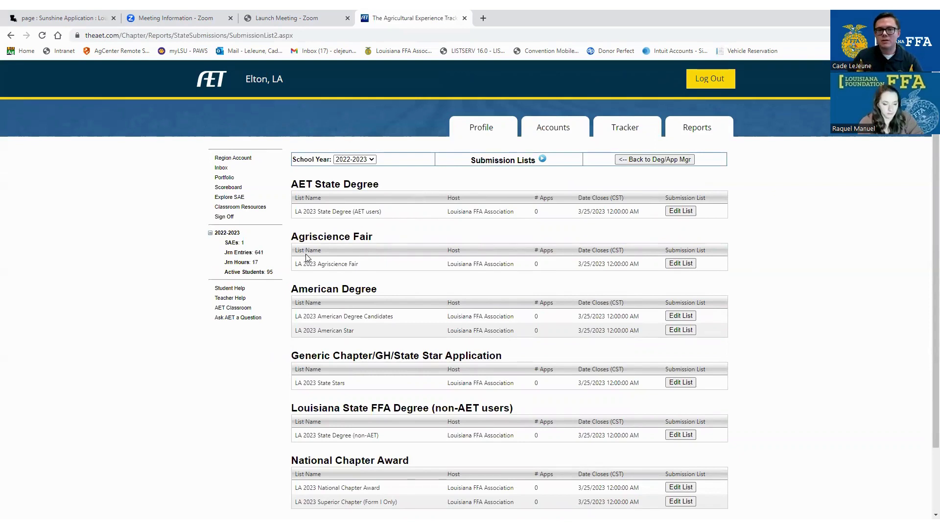
scroll(427, 267, down, 1)
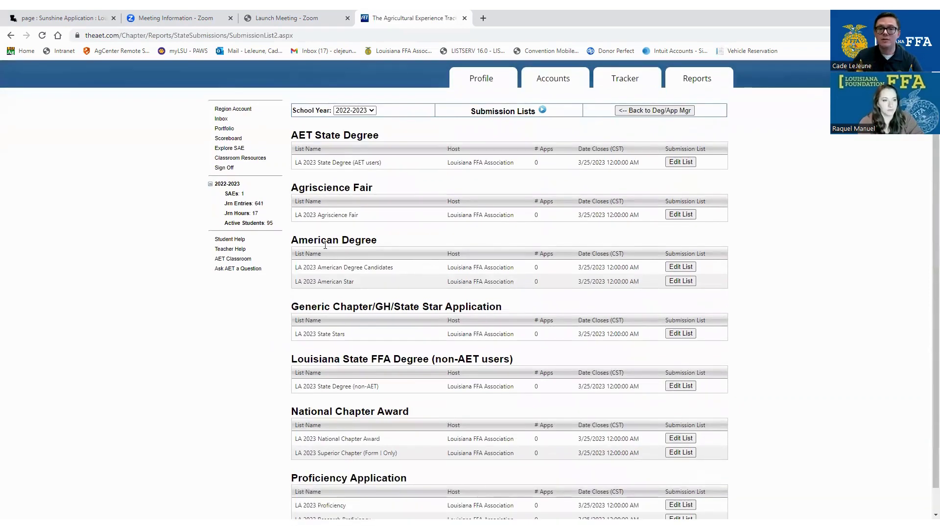
scroll(430, 240, down, 1)
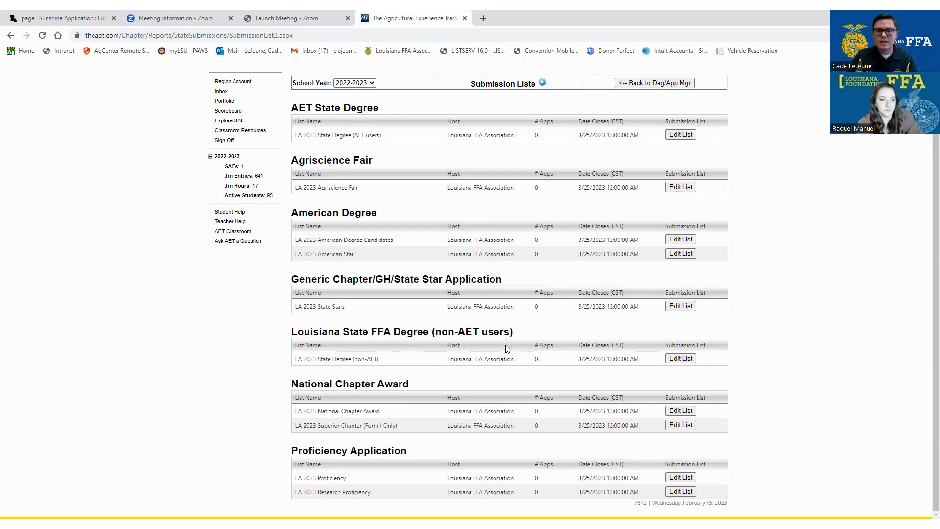
- Browse the applications that can be added to the LA 2023 State Degree (non-AET) submission list, and return to the program reports
click(685, 358)
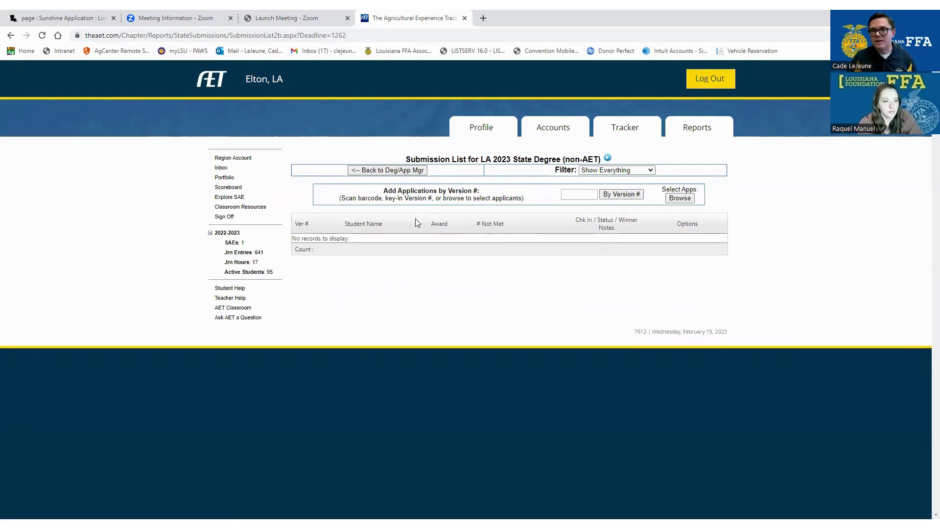
click(680, 198)
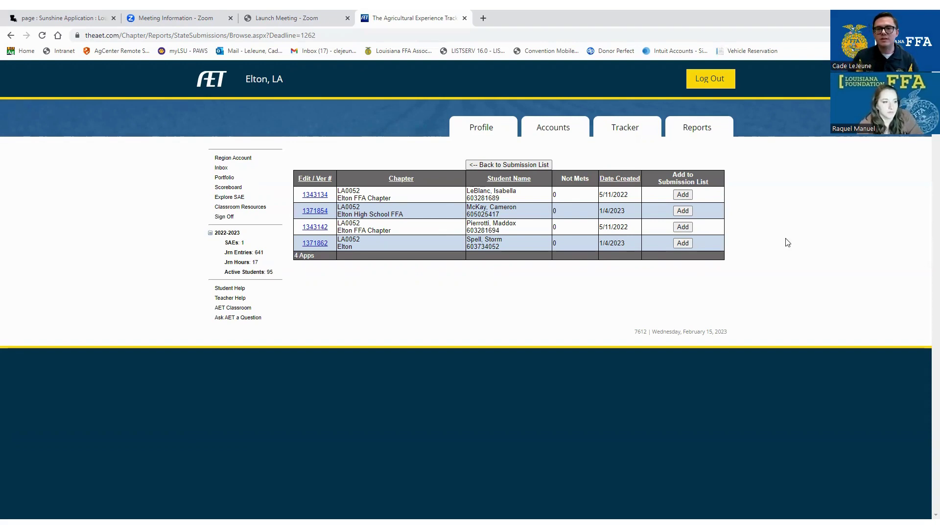
click(539, 166)
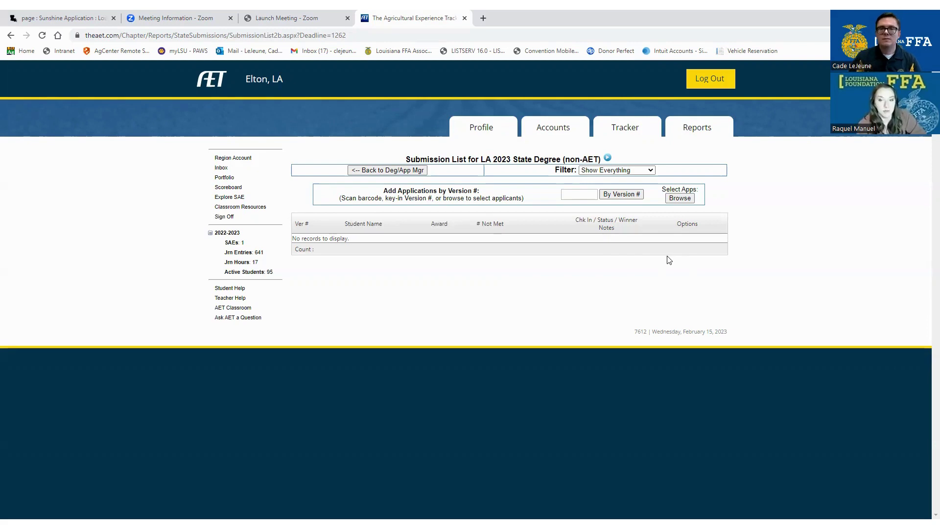
click(680, 198)
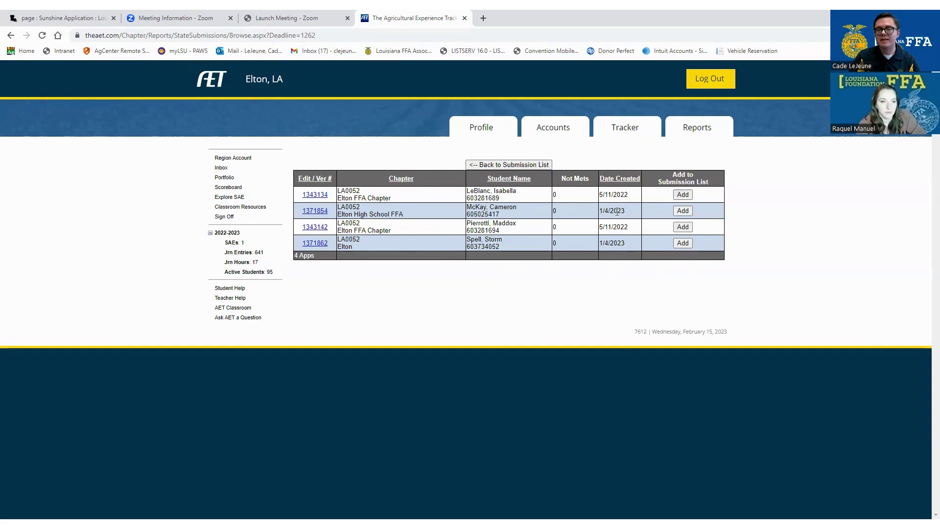
click(530, 165)
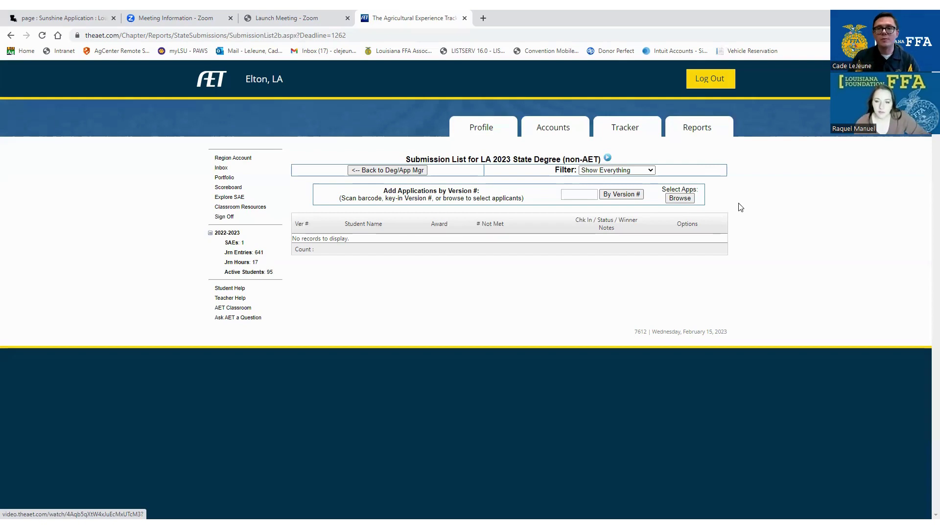
click(705, 129)
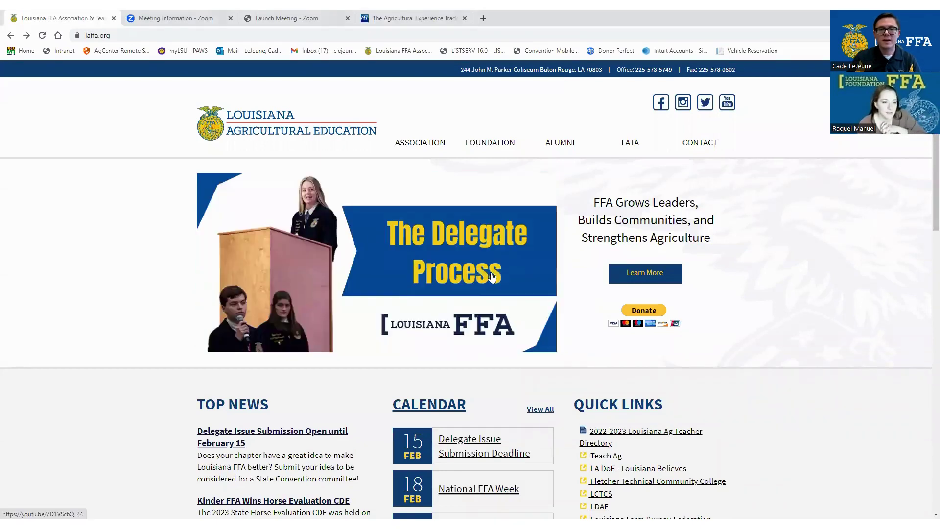
- Open the Sunshine grant application from the Louisiana FFA home page banner and examine its description and form fields
click(347, 258)
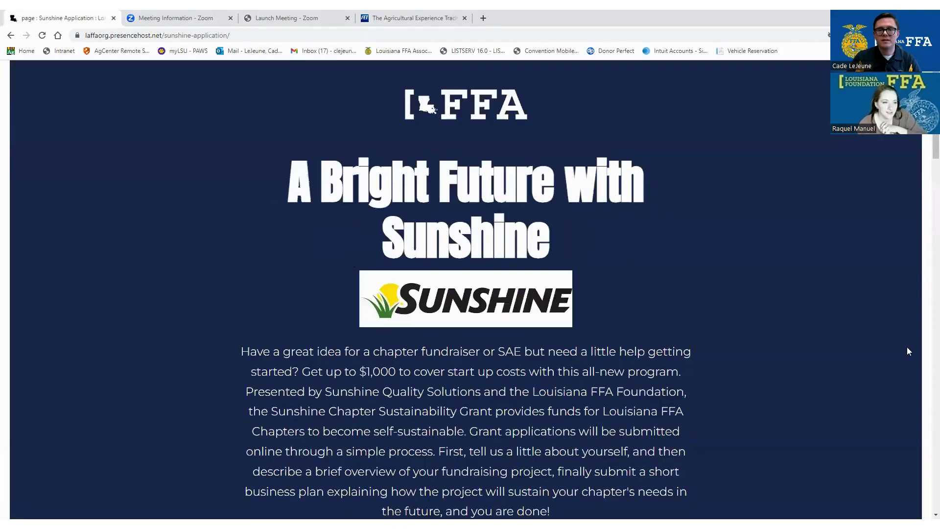
scroll(907, 350, down, 1)
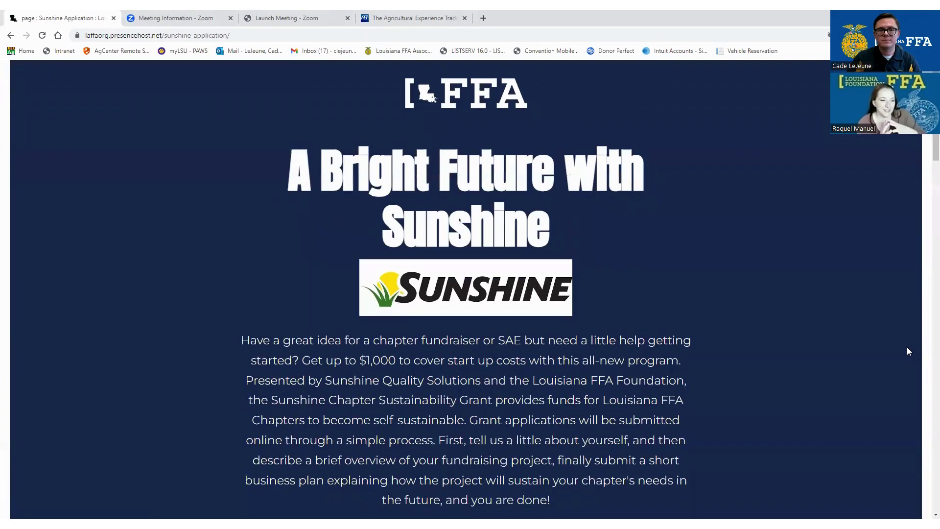
scroll(906, 351, down, 1)
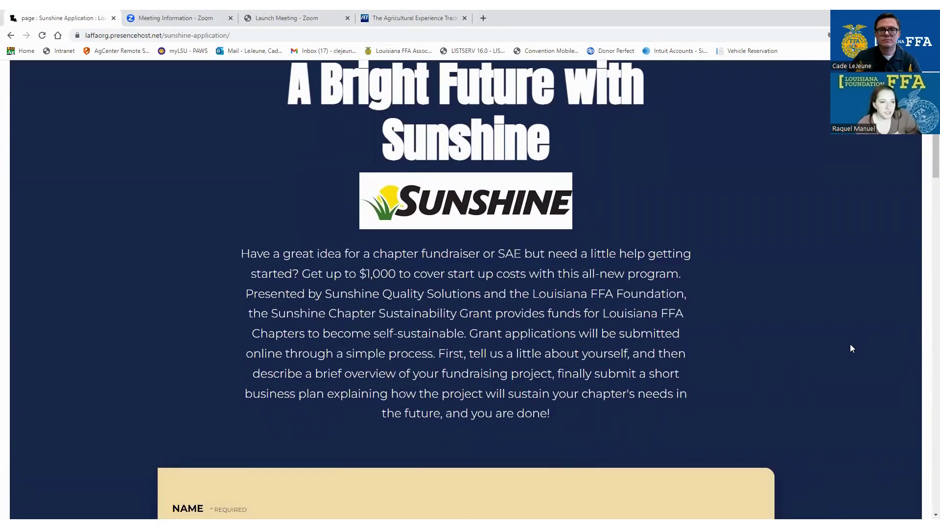
scroll(852, 348, down, 3)
scroll(851, 348, down, 2)
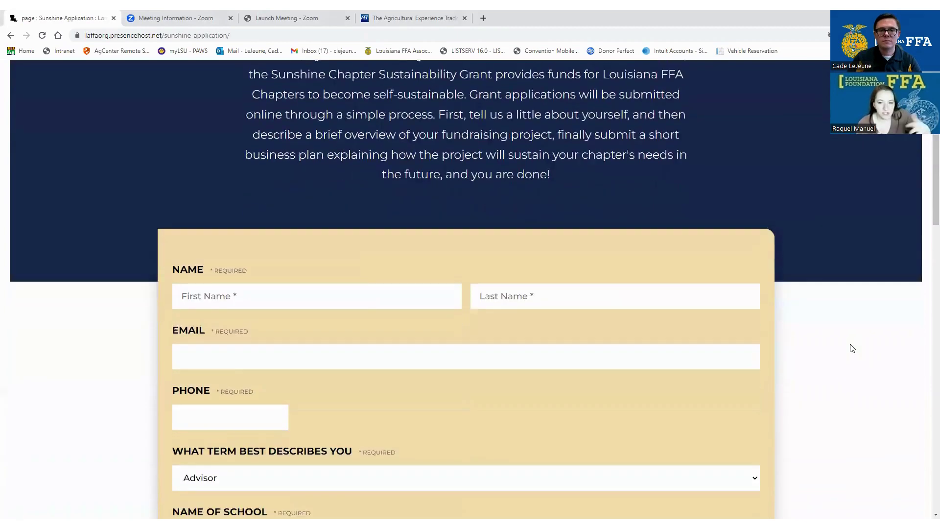
scroll(852, 348, down, 2)
scroll(851, 343, down, 1)
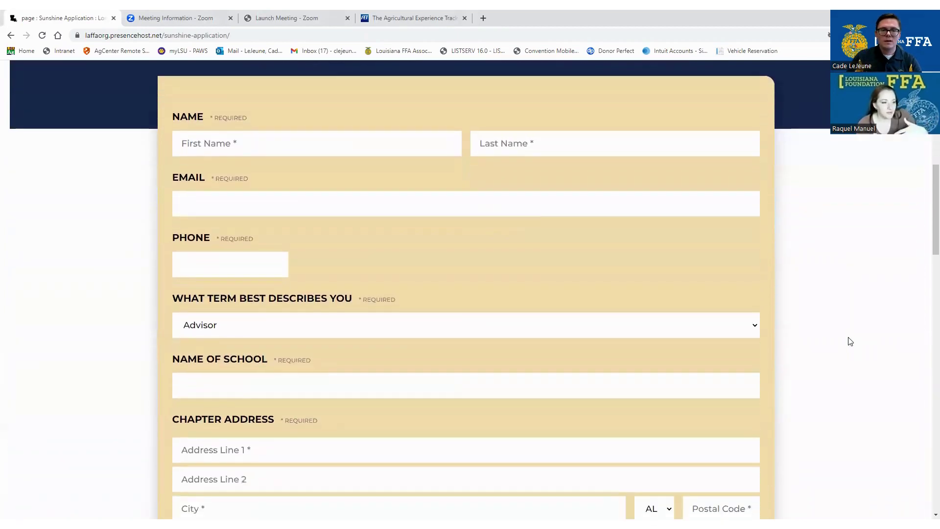
scroll(854, 326, down, 1)
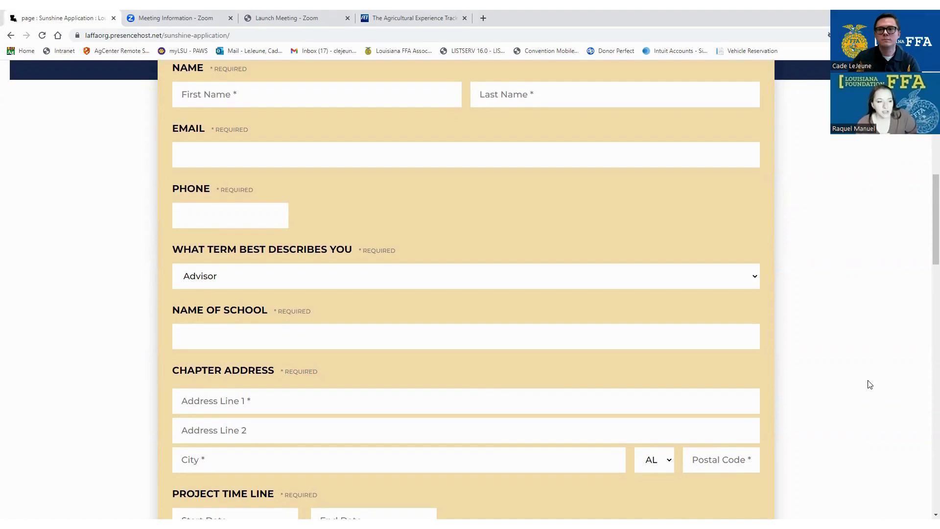
scroll(869, 384, down, 1)
scroll(869, 384, down, 3)
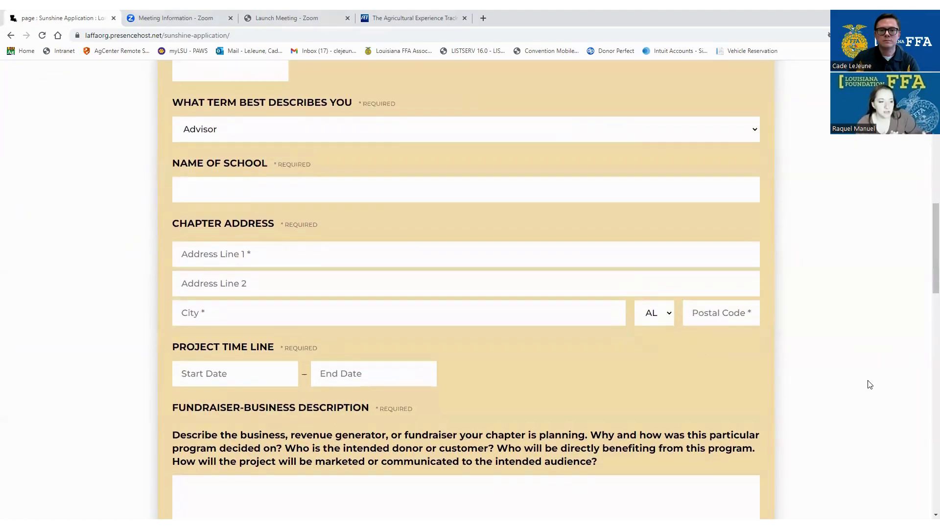
scroll(869, 382, down, 5)
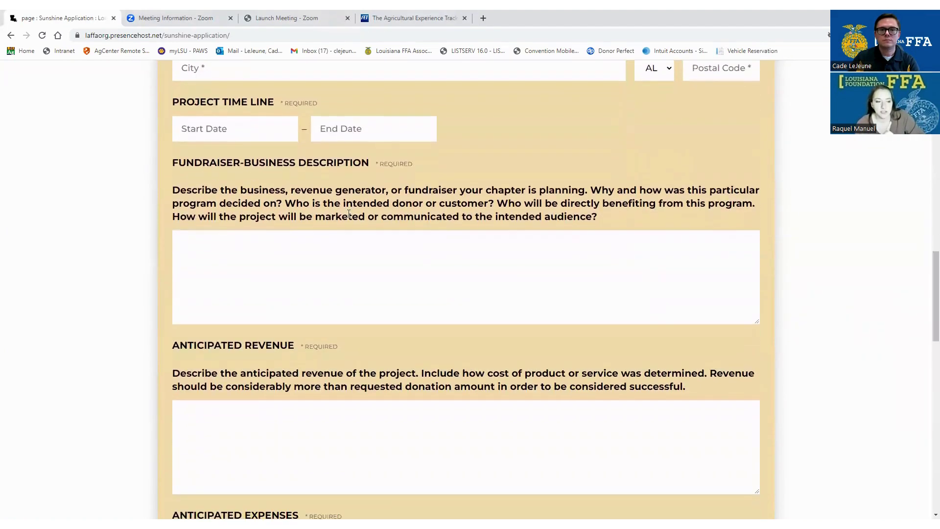